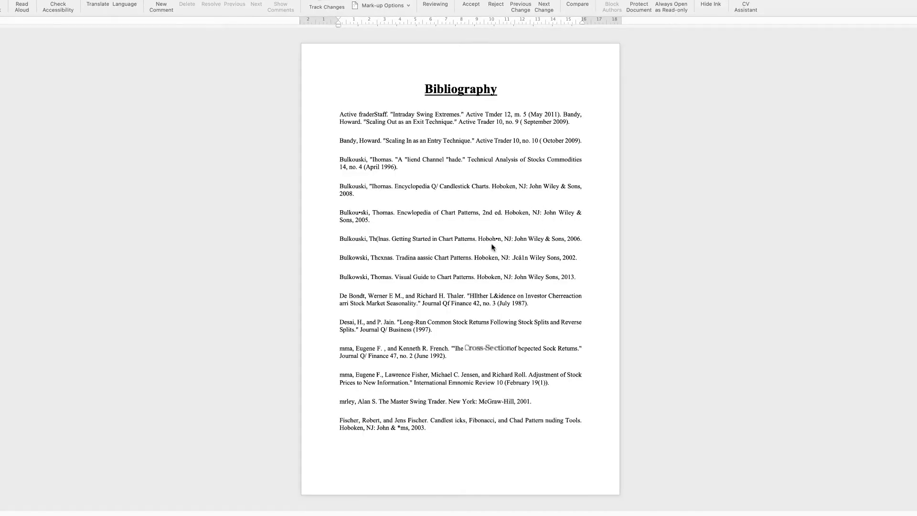
- Delete the stray 'Cross-Section' text from the June 1992 Journal of Finance entry
key("BackSpace")
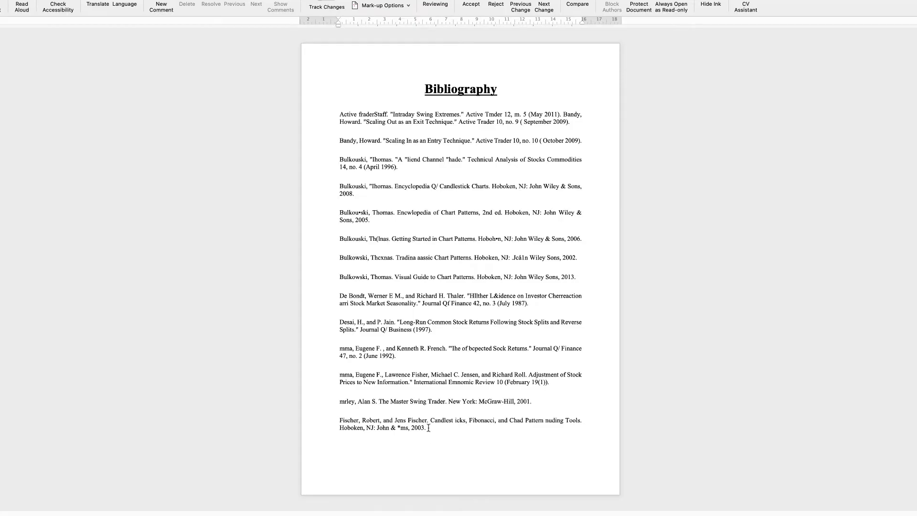
- Select every bibliography entry and bring up its right-click context menu
left_click_drag(429, 427, 339, 114)
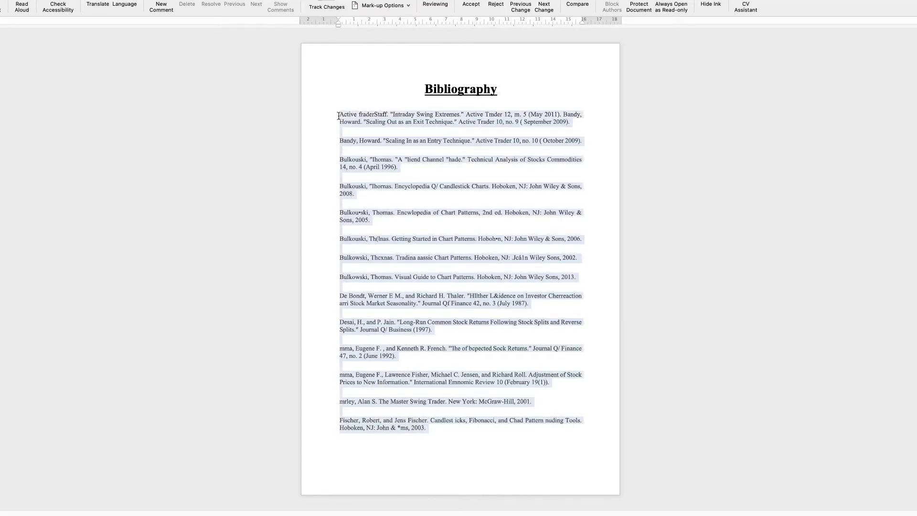
right_click(367, 119)
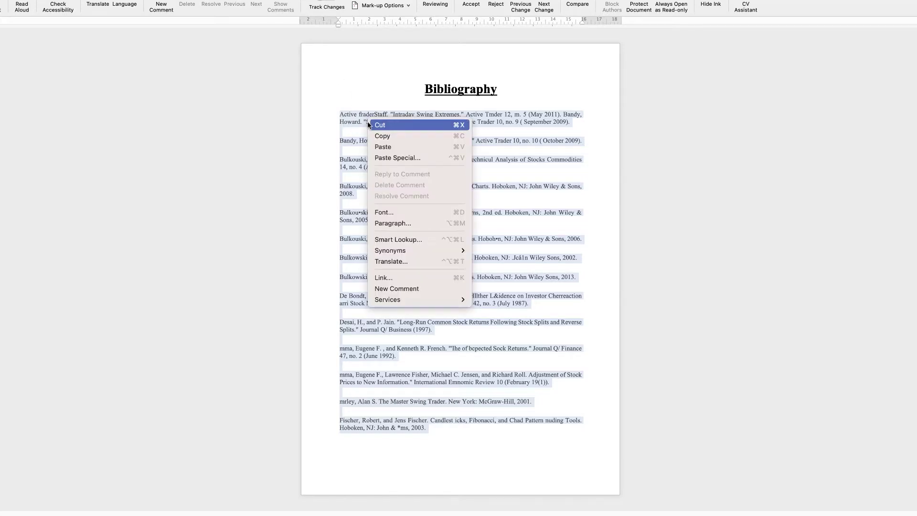
- In the Paragraph dialog, set Special to Hanging with By at 1.3 cm
left_click(394, 222)
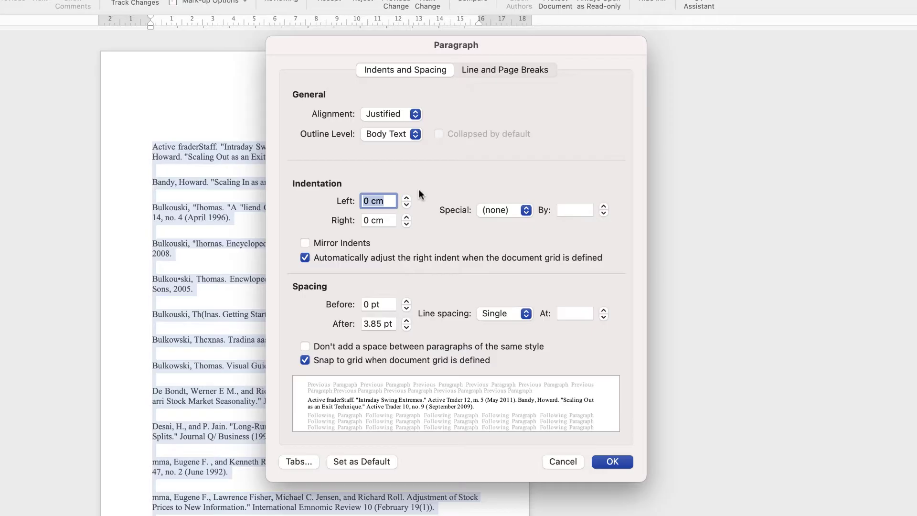
left_click(525, 212)
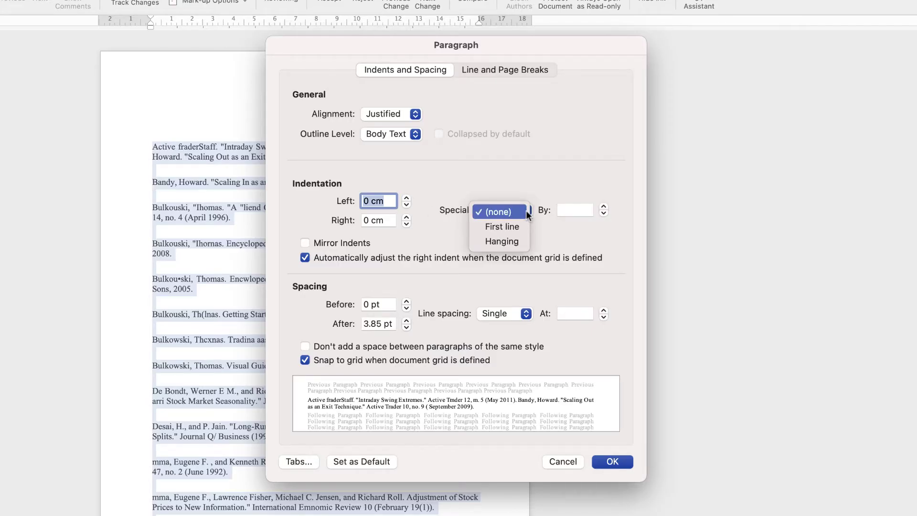
left_click(503, 242)
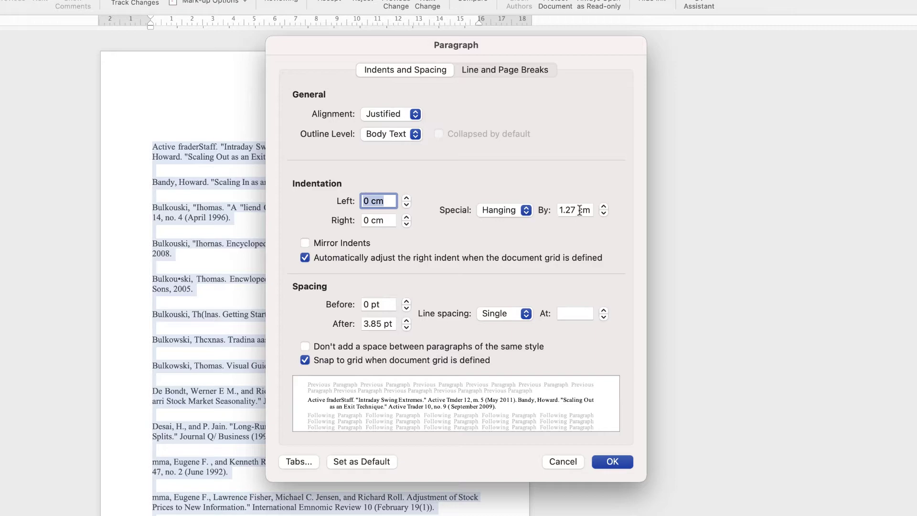
left_click(603, 207)
left_click(604, 207)
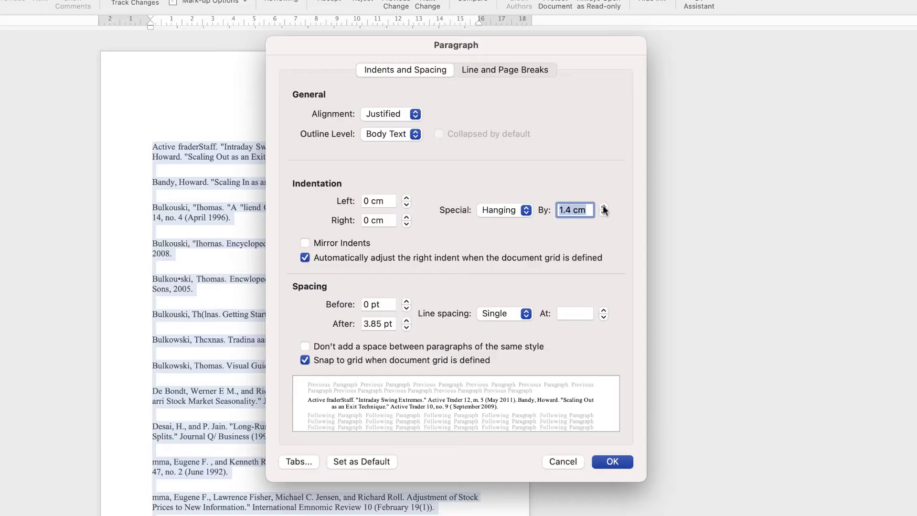
left_click(603, 213)
left_click(604, 213)
left_click(603, 206)
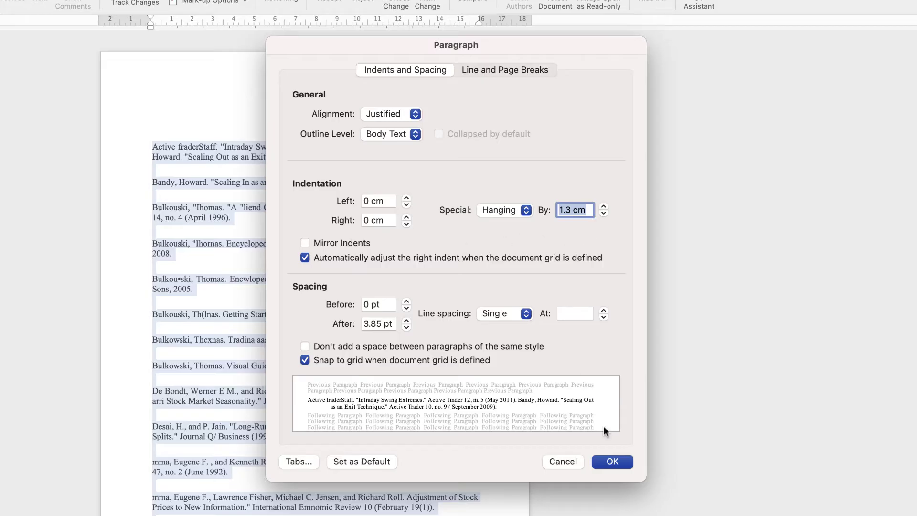
left_click(613, 461)
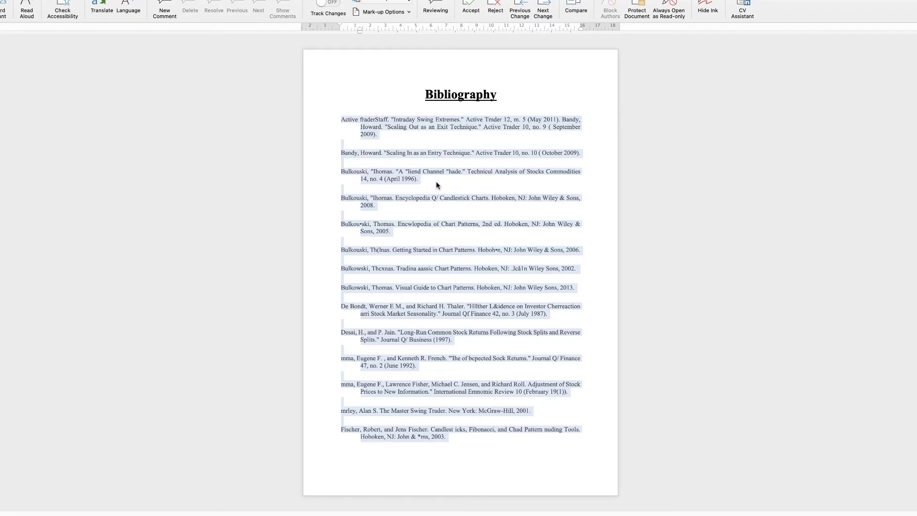
- Reselect the entries and nudge the ruler's hanging indent marker slightly left
left_click(436, 182)
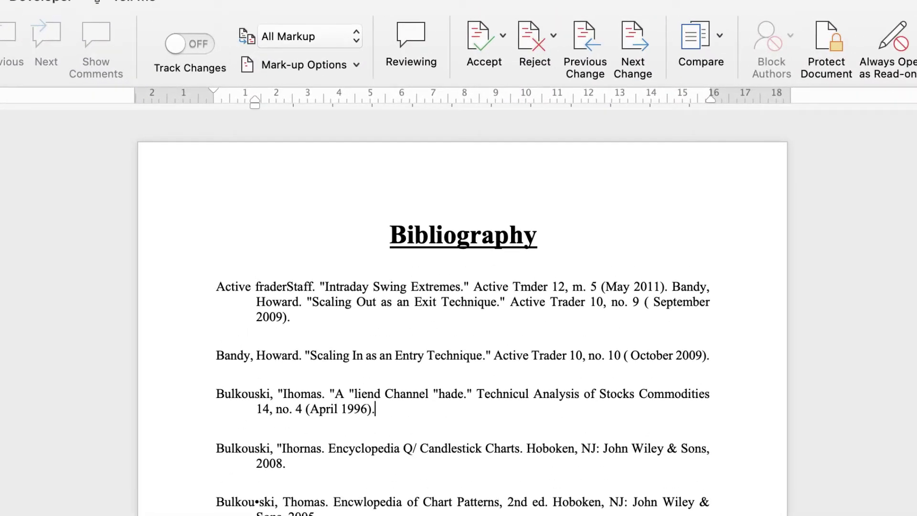
left_click_drag(317, 513, 225, 286)
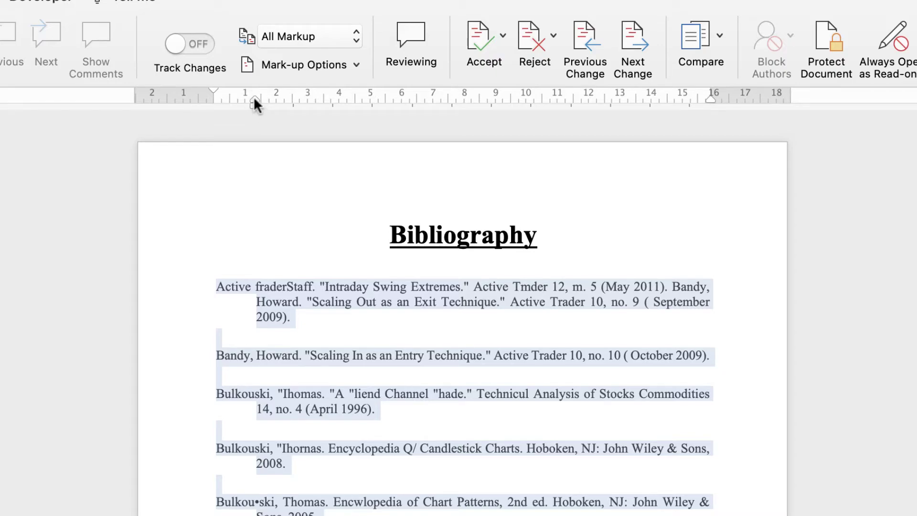
mouse_move(254, 100)
left_mouse_down()
mouse_move(247, 102)
mouse_move(290, 102)
mouse_move(256, 101)
left_mouse_up()
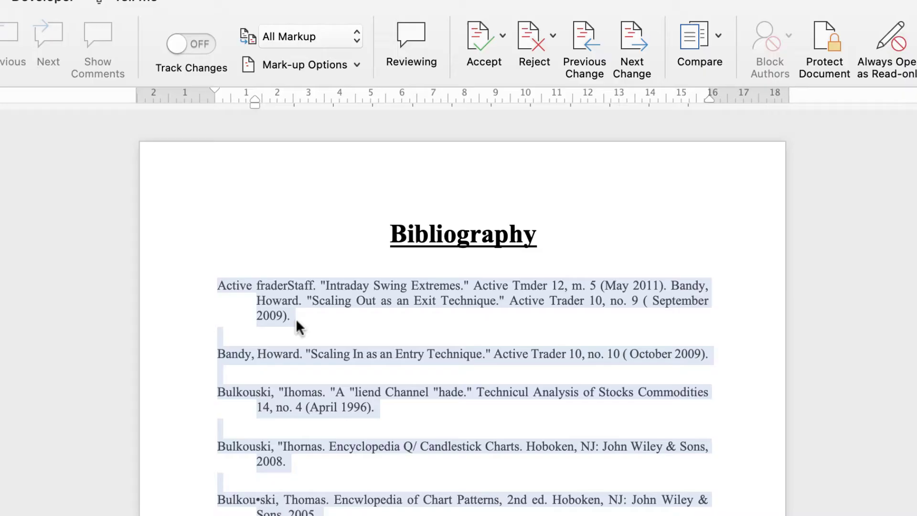
left_click(297, 319)
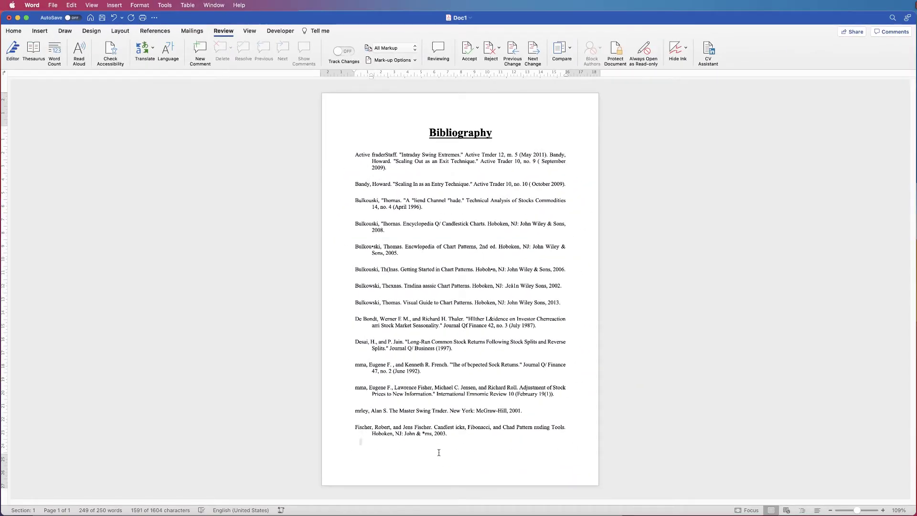
- Replace the entries below the title with =rand() sample paragraphs
left_click_drag(438, 452, 340, 148)
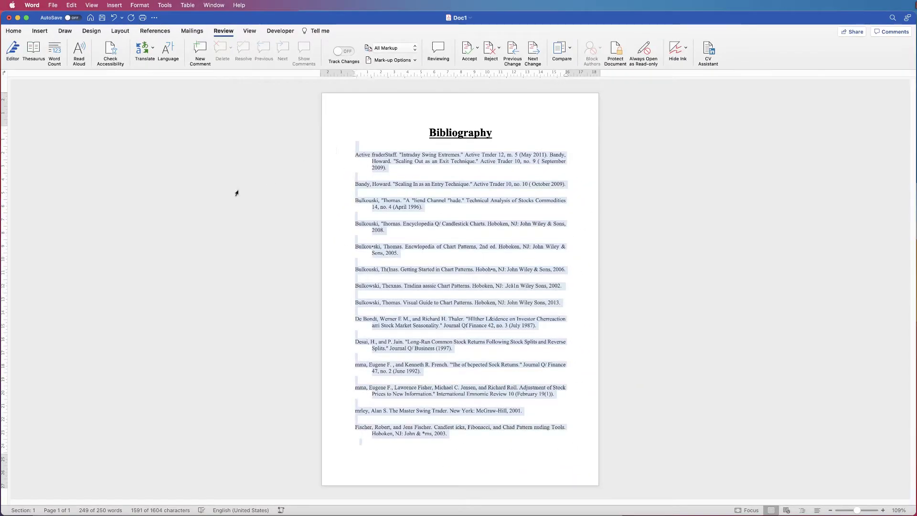
key("BackSpace")
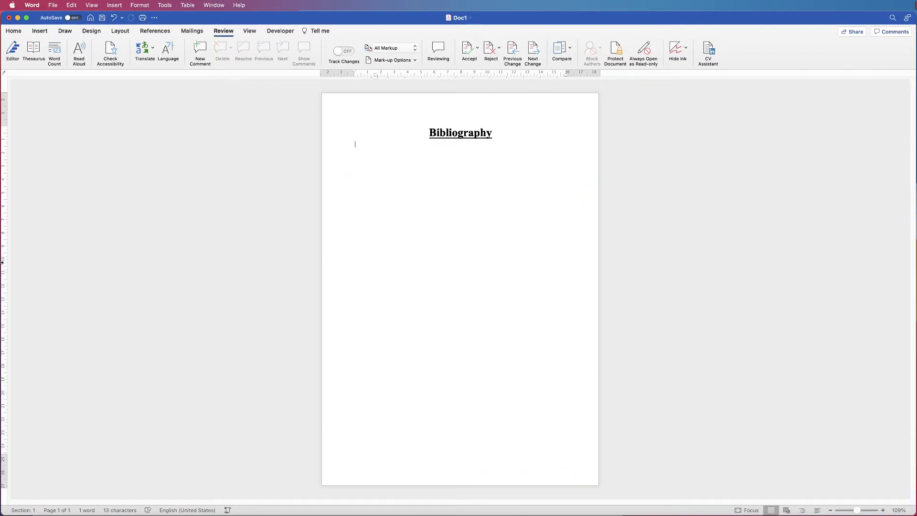
type("=rand()")
key("Return")
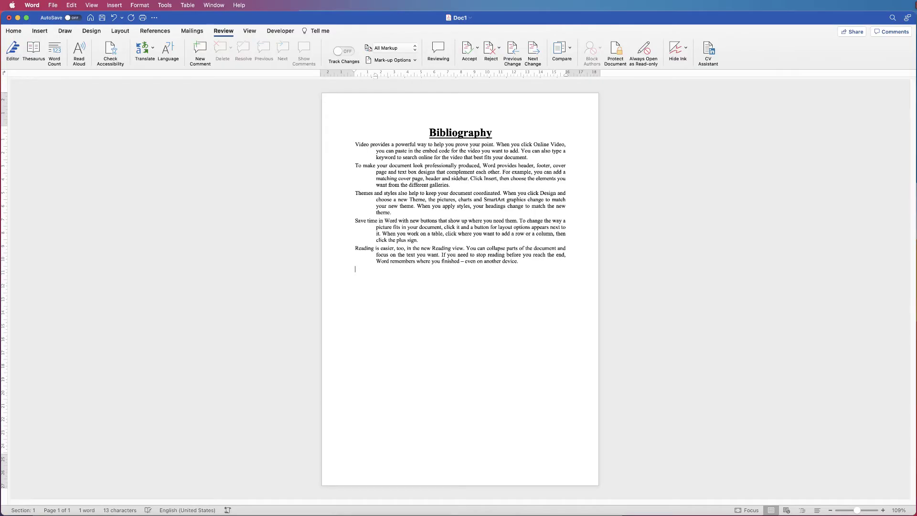
- Clear the formatting from the selected sample paragraphs
left_click_drag(524, 265, 363, 151)
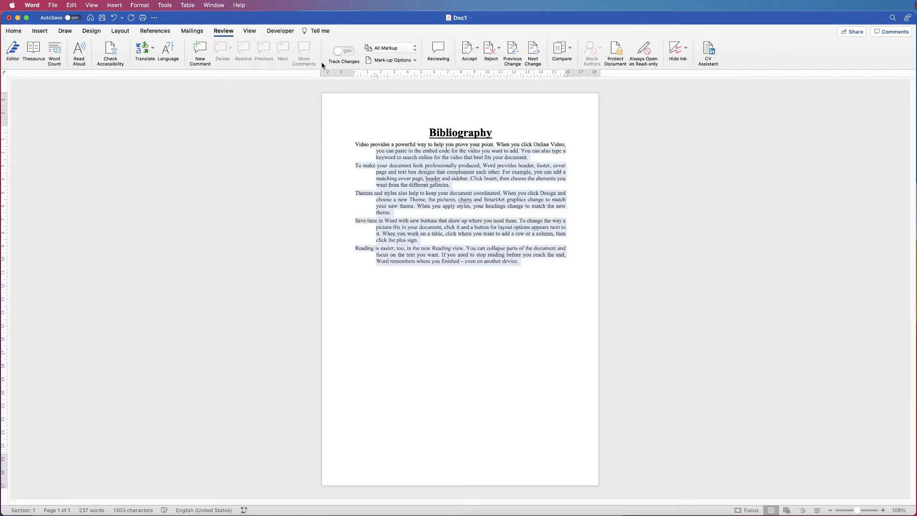
left_click(14, 31)
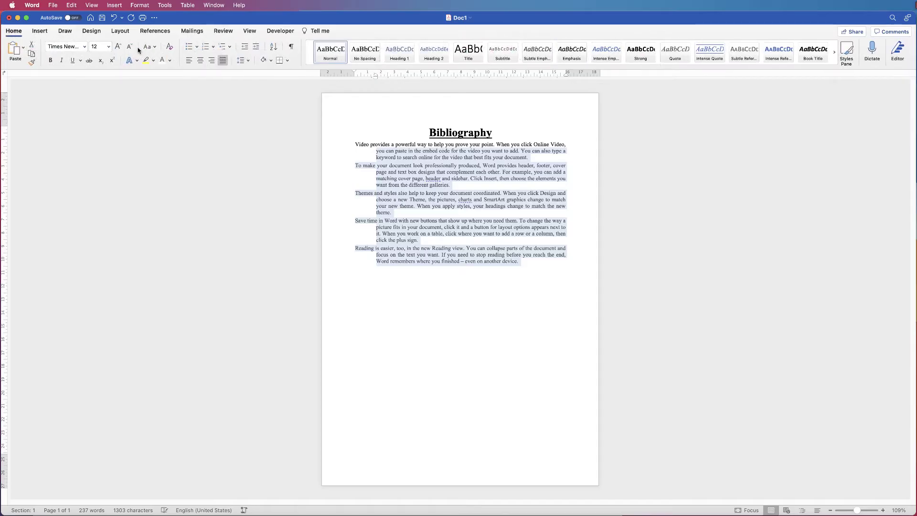
left_click(169, 47)
left_click(477, 171)
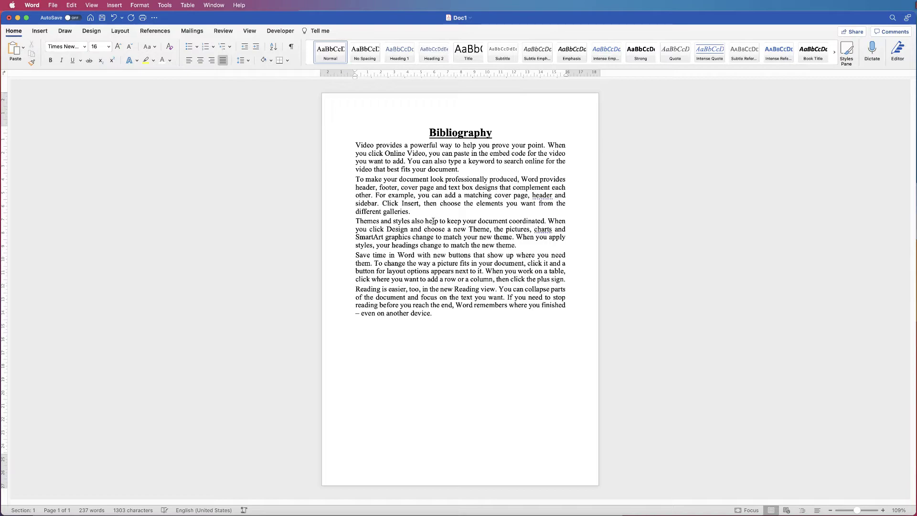
- Insert a blank line after each paragraph and after the Bibliography heading
key("Return")
key("Return")
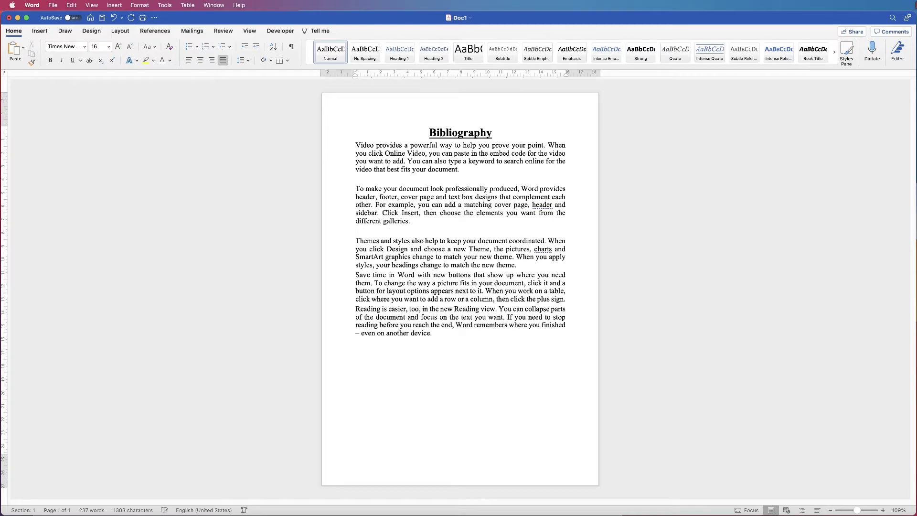
left_click(516, 265)
key("Return")
left_click(566, 309)
key("Return")
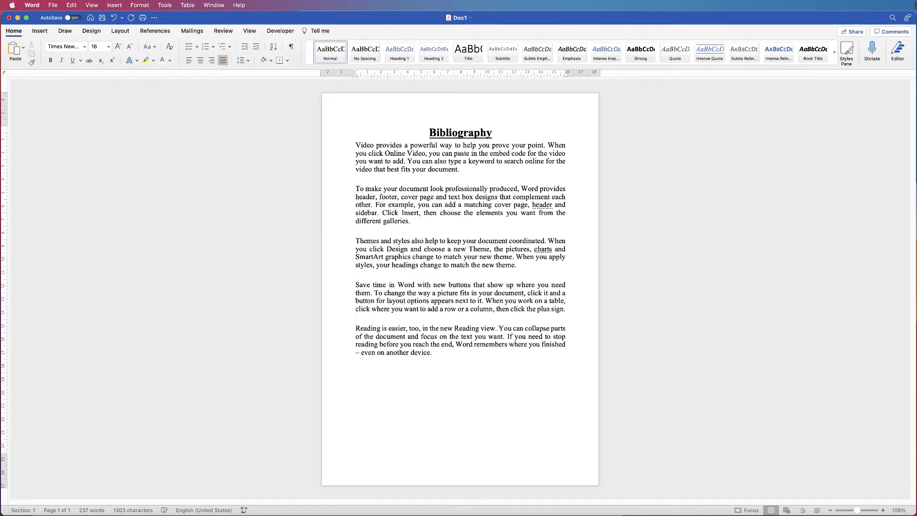
key("Return")
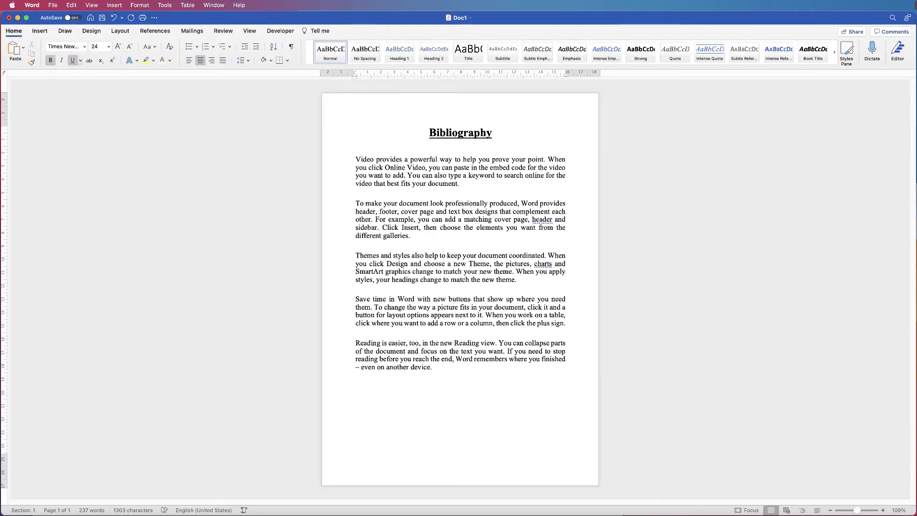
- Set a Hanging special indent of 1.27 cm on all body paragraphs via the Paragraph dialog
left_click_drag(432, 367, 355, 159)
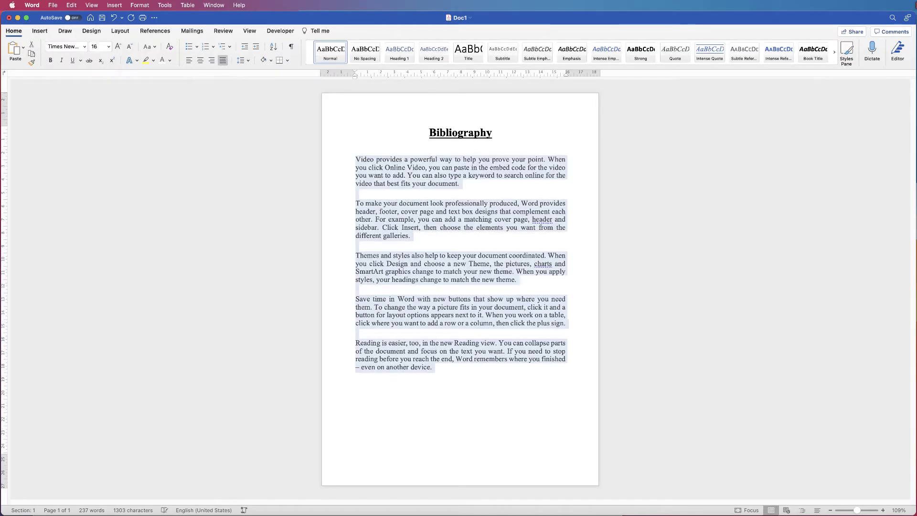
right_click(413, 154)
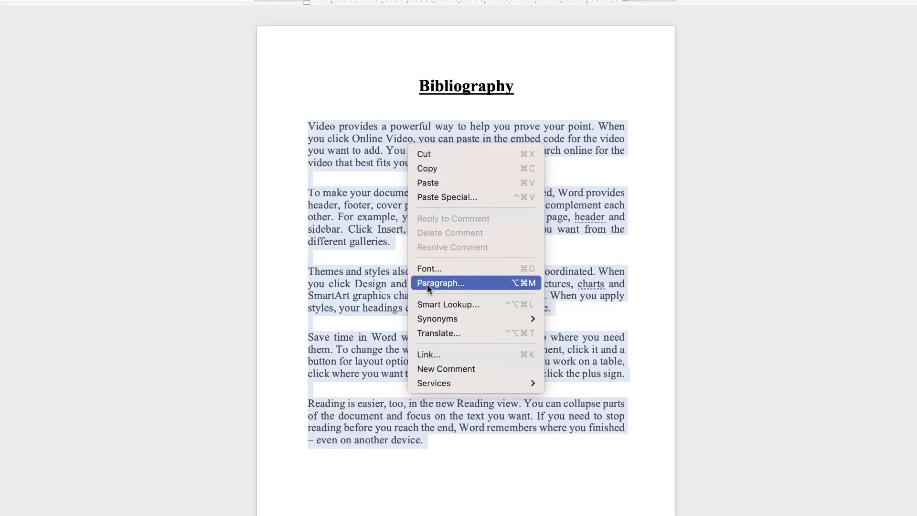
left_click(427, 283)
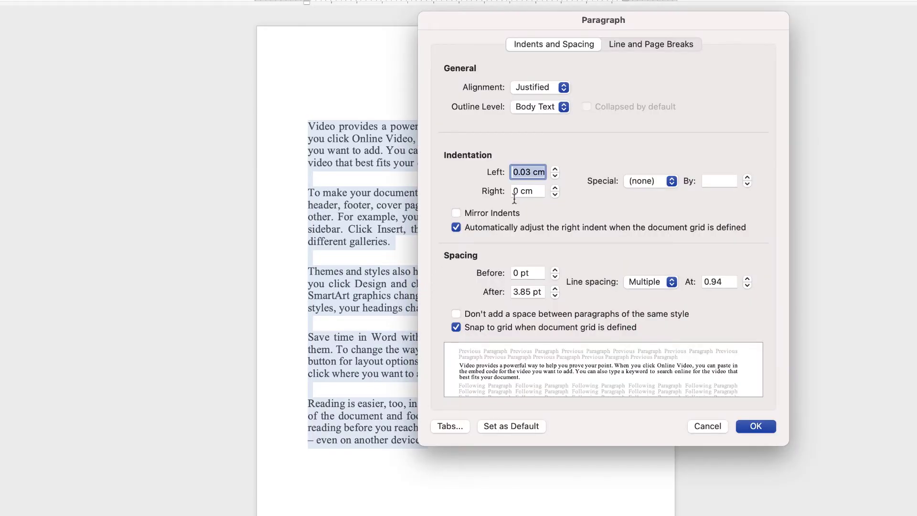
left_click(669, 182)
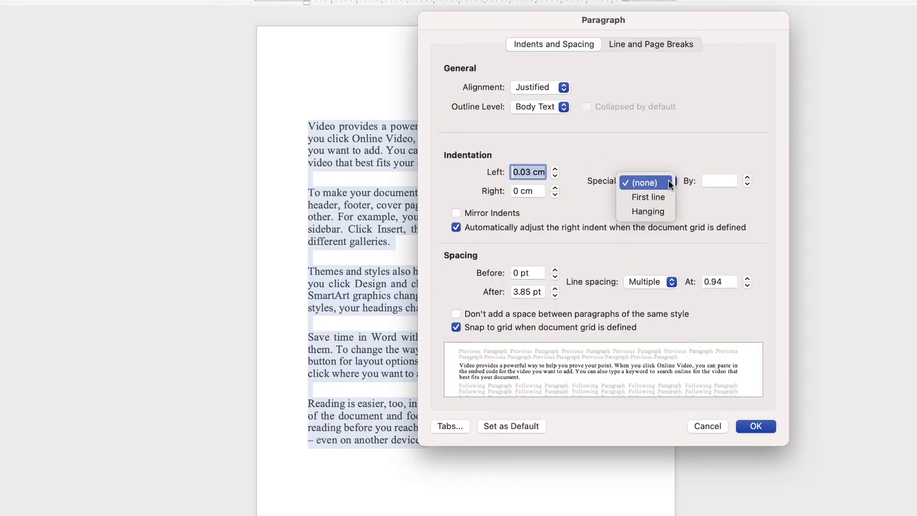
left_click(652, 211)
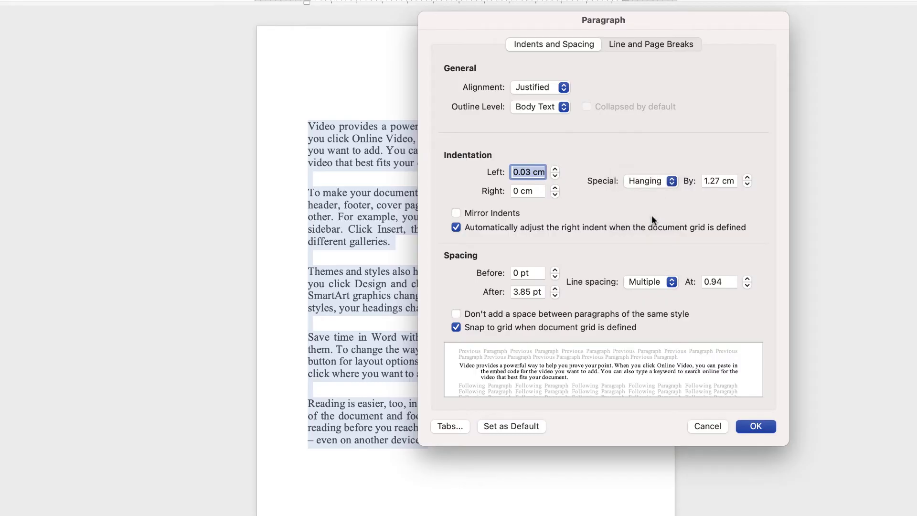
left_click(754, 426)
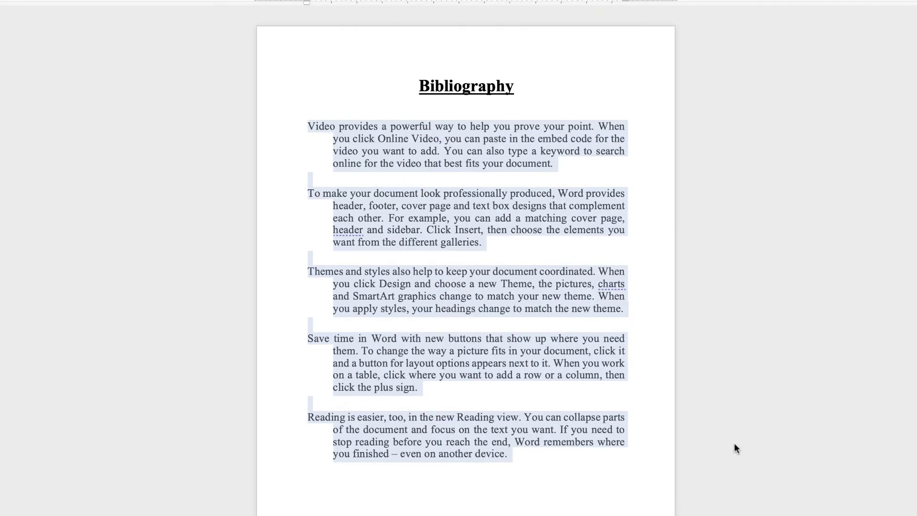
left_click(435, 475)
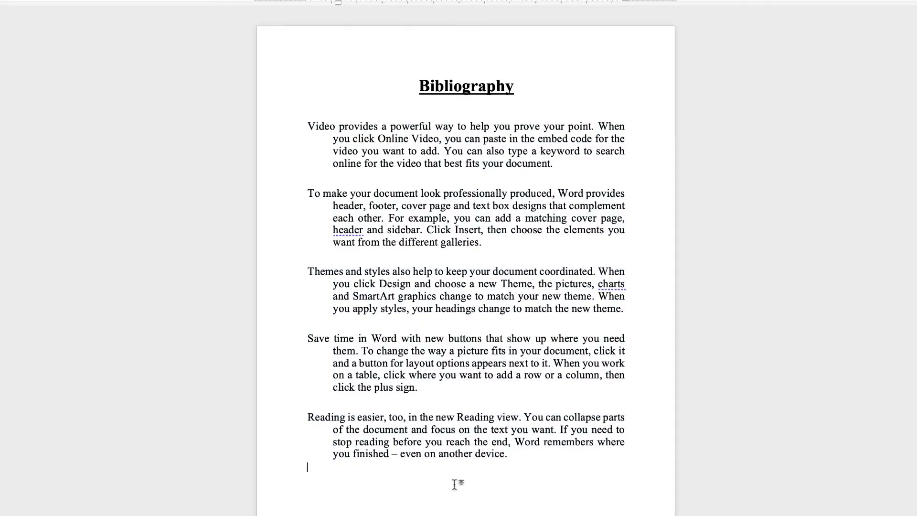
left_click_drag(521, 453, 310, 417)
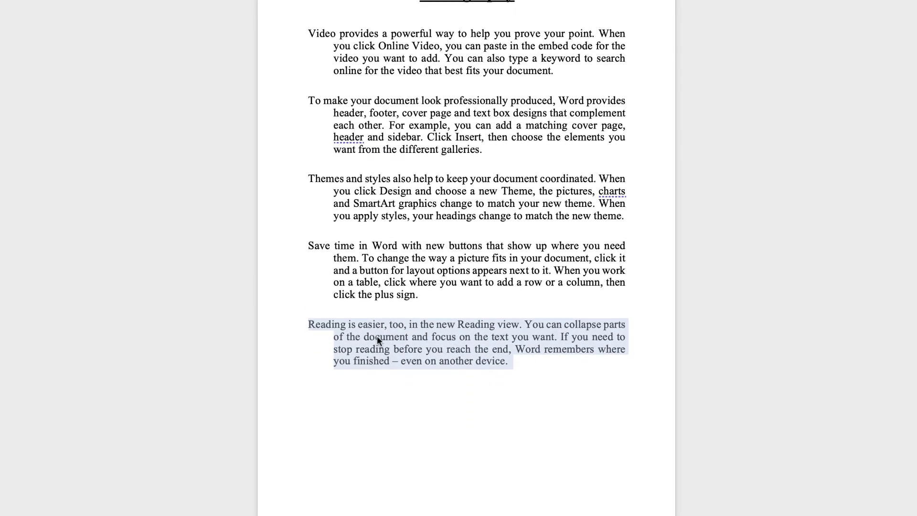
right_click(379, 430)
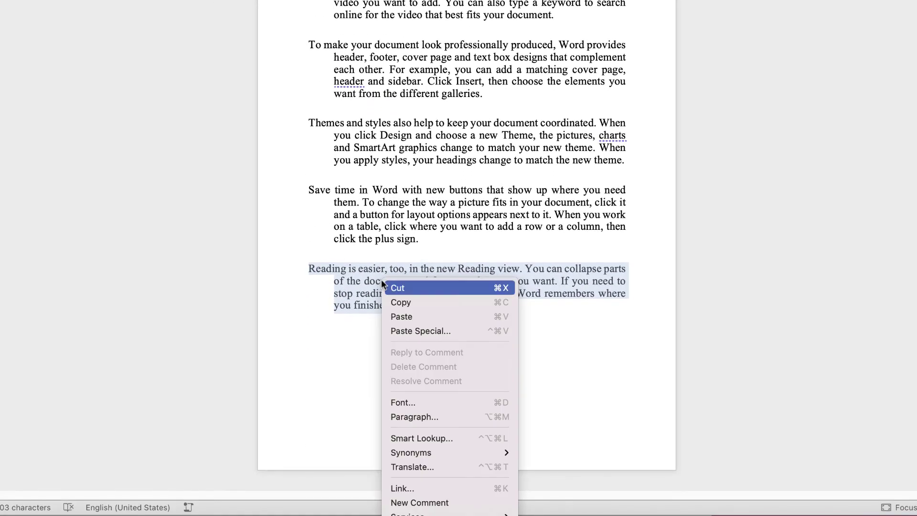
left_click(432, 417)
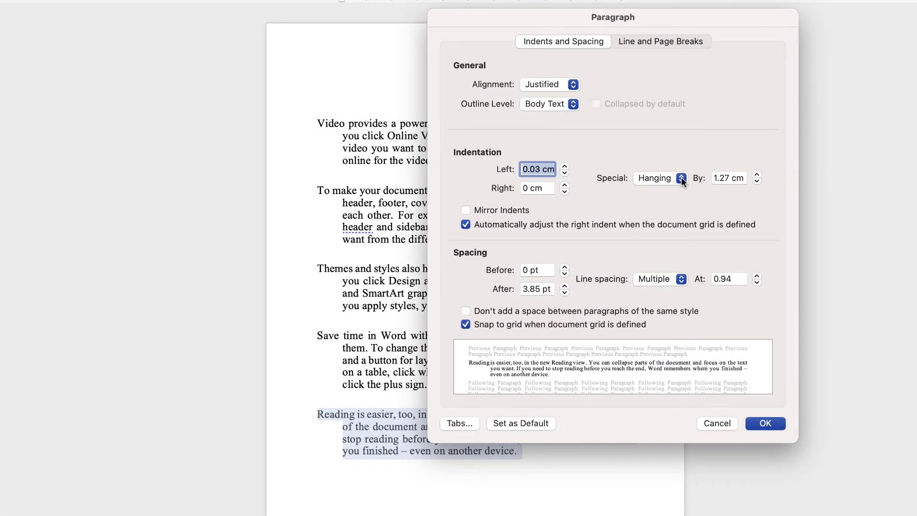
left_click(677, 105)
left_click(652, 151)
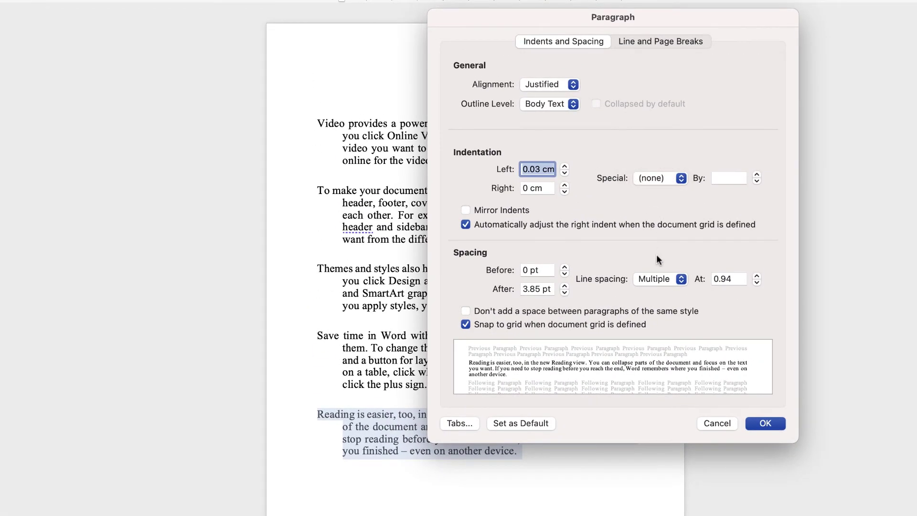
left_click(762, 424)
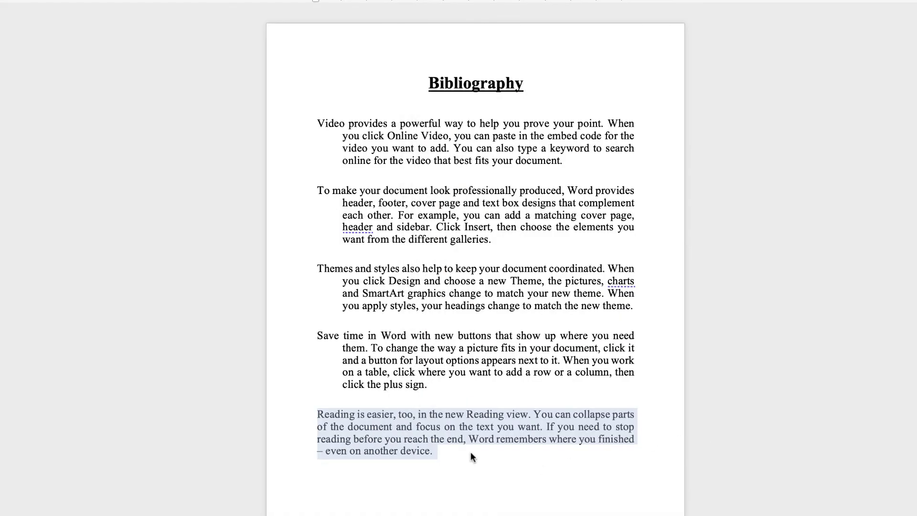
key("super+z")
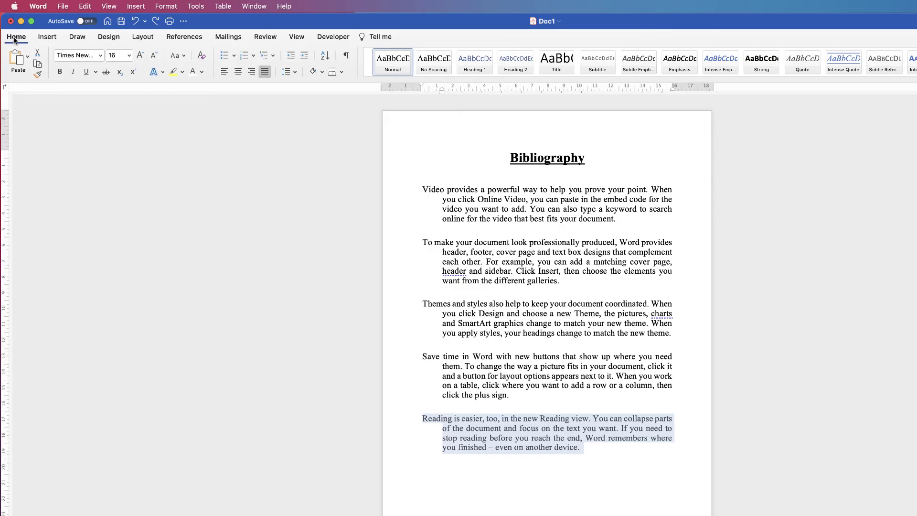
left_click(201, 56)
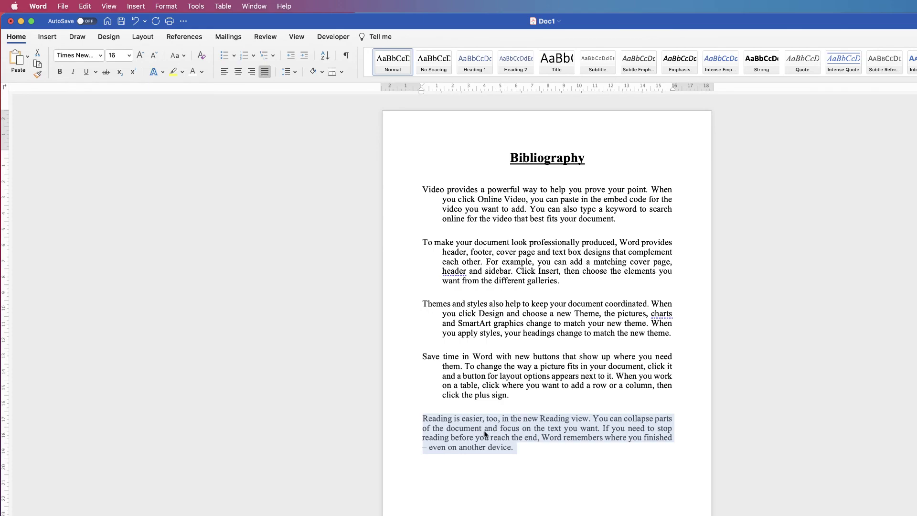
key("super+z")
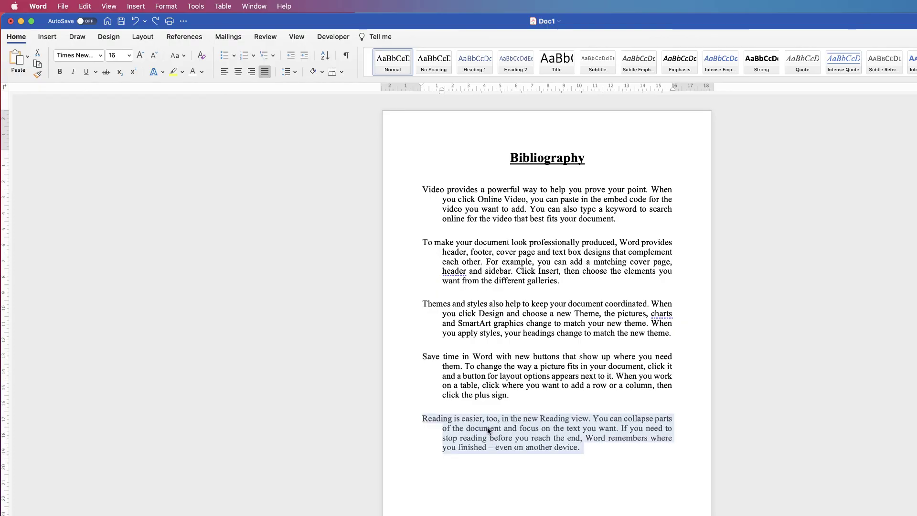
left_click(501, 334)
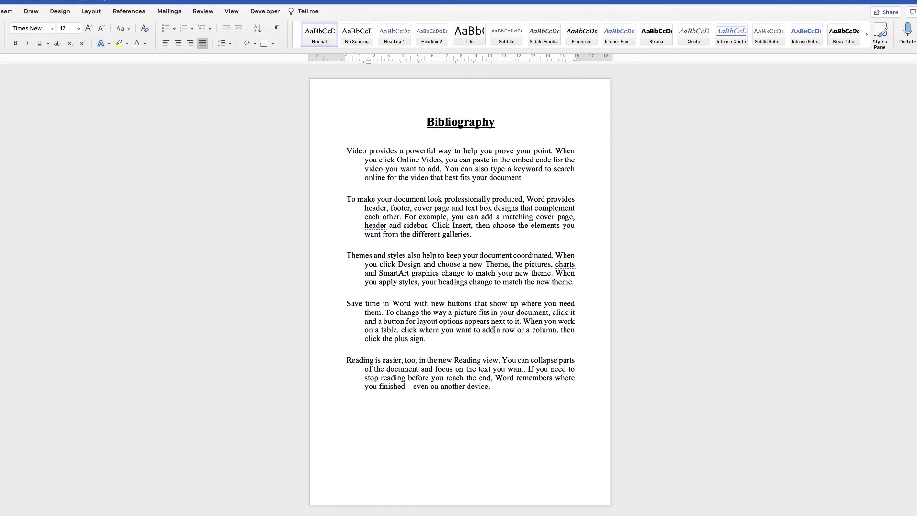